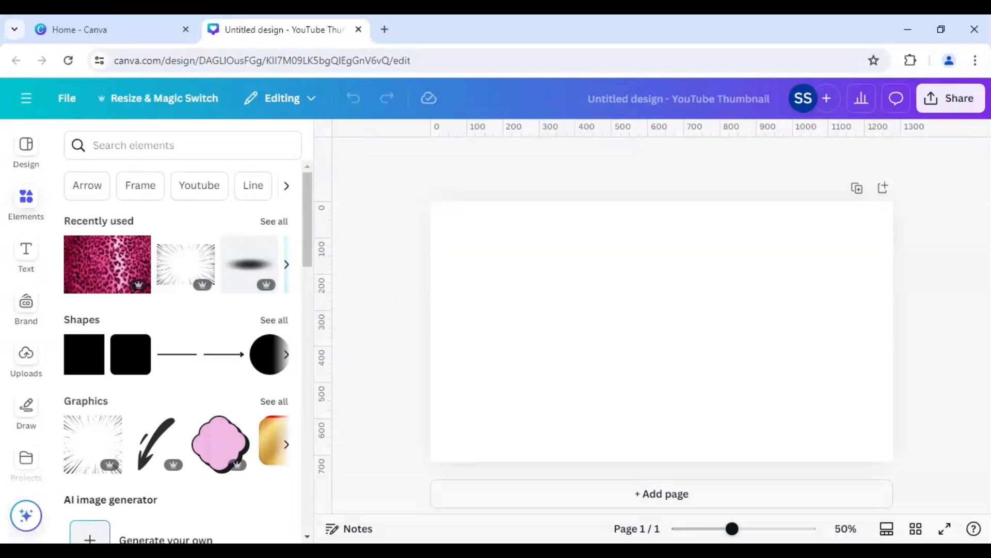
Step: Search the elements for "fur alphabet", browse the matching graphics, and clear the search
{"action": "left_click", "coordinate": [183, 145]}
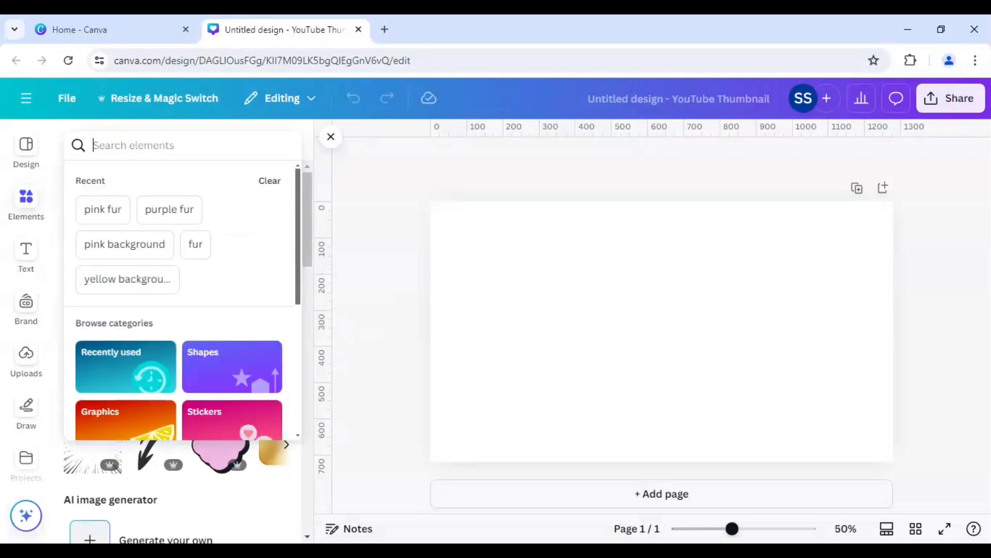
{"action": "type", "text": "fur alp"}
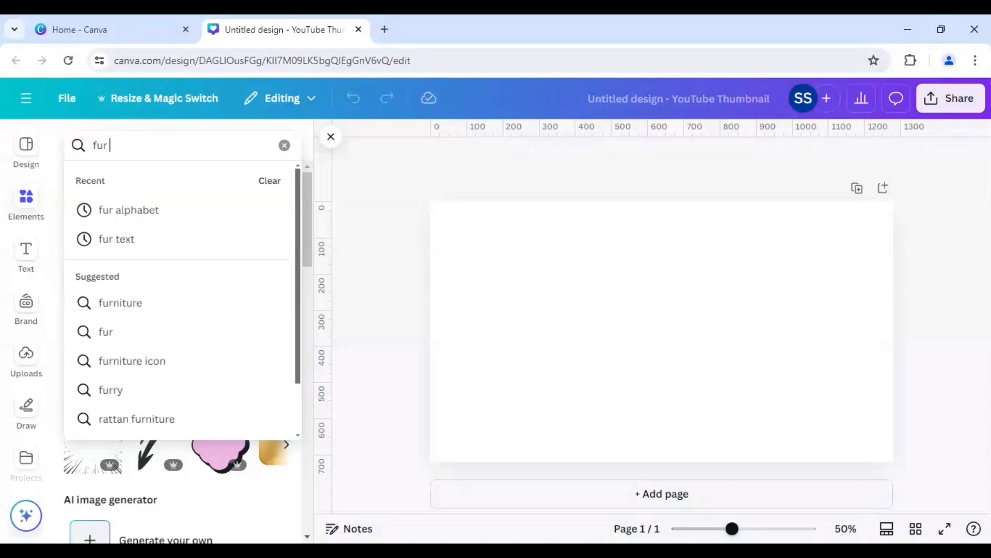
{"action": "type", "text": "habet"}
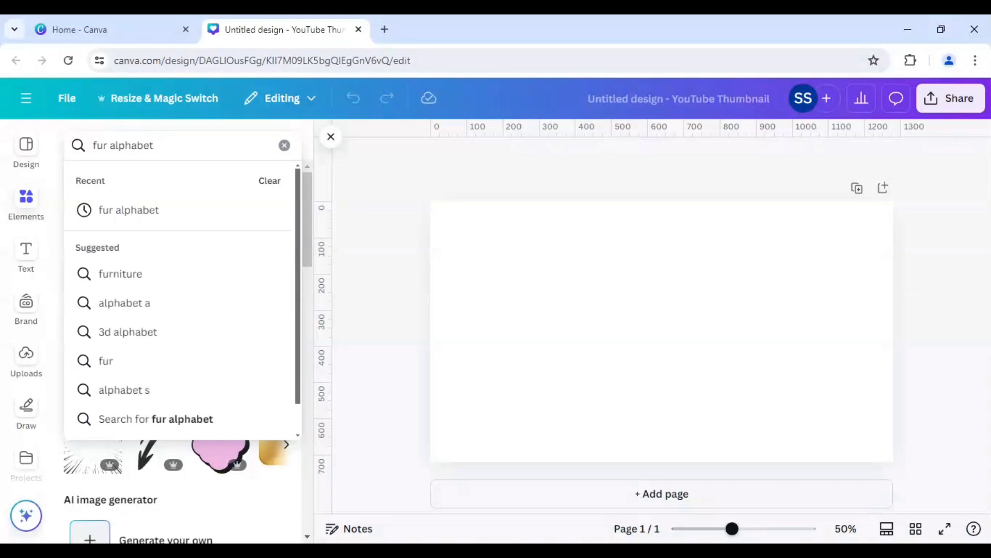
{"action": "key", "text": "Return"}
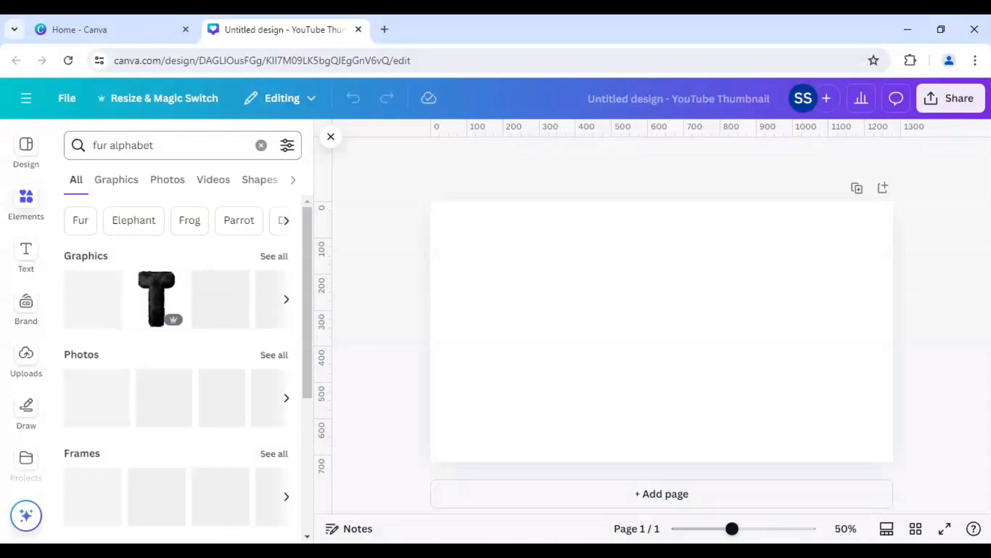
{"action": "left_click", "coordinate": [124, 180]}
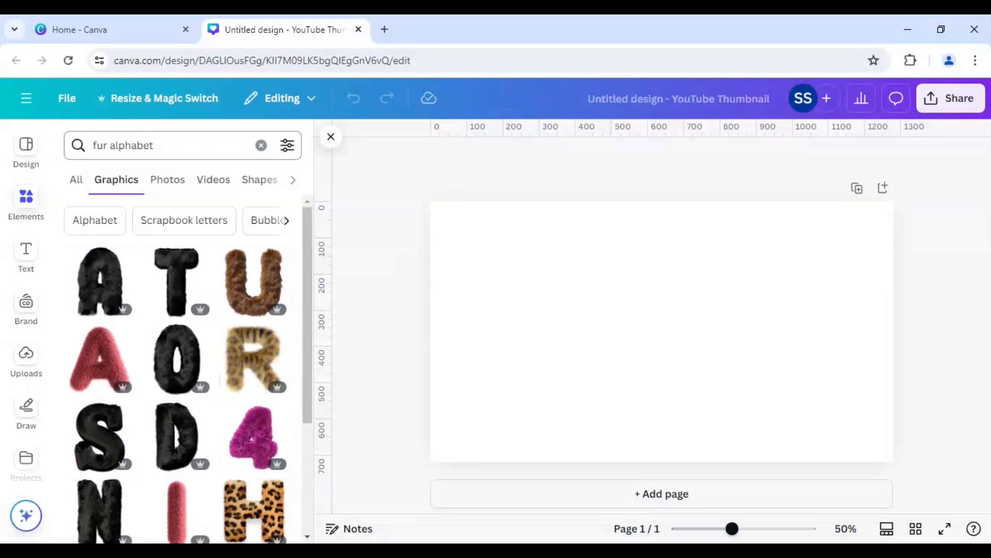
{"action": "scroll", "coordinate": [252, 351], "scroll_direction": "down", "scroll_amount": 3}
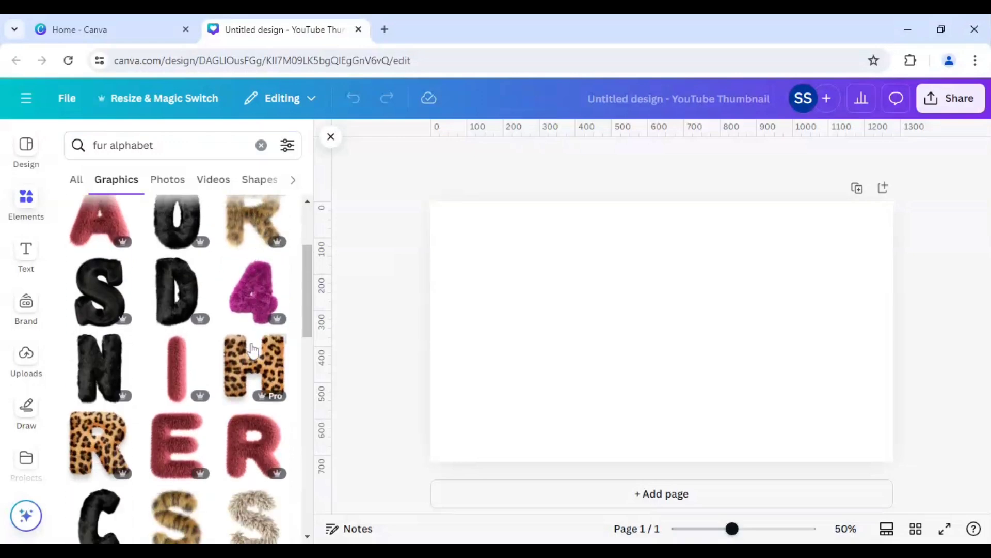
{"action": "scroll", "coordinate": [252, 352], "scroll_direction": "down", "scroll_amount": 5}
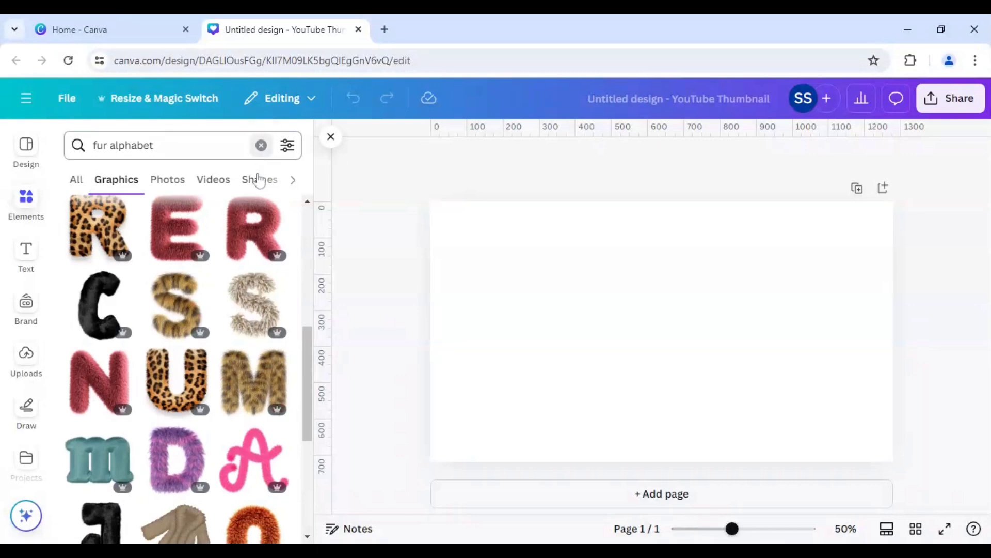
{"action": "left_click", "coordinate": [261, 145]}
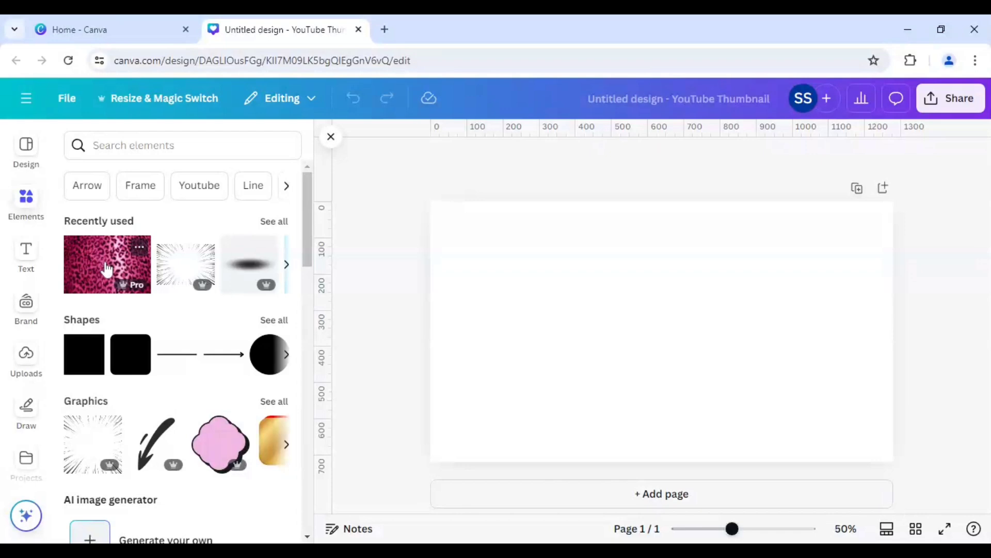
Step: Check the details of the recently used pink leopard-print fur image and add it to the page
{"action": "left_click", "coordinate": [139, 248]}
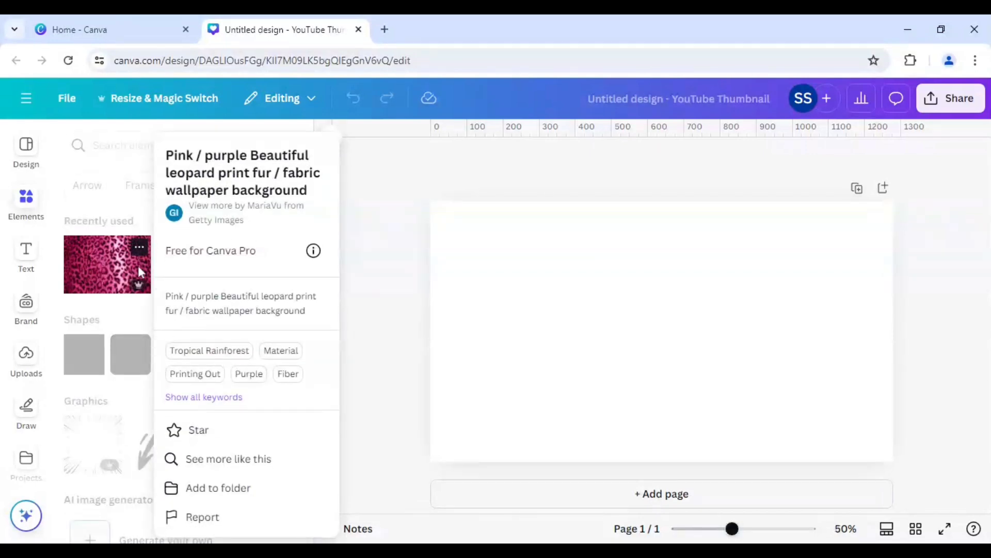
{"action": "left_click", "coordinate": [101, 266]}
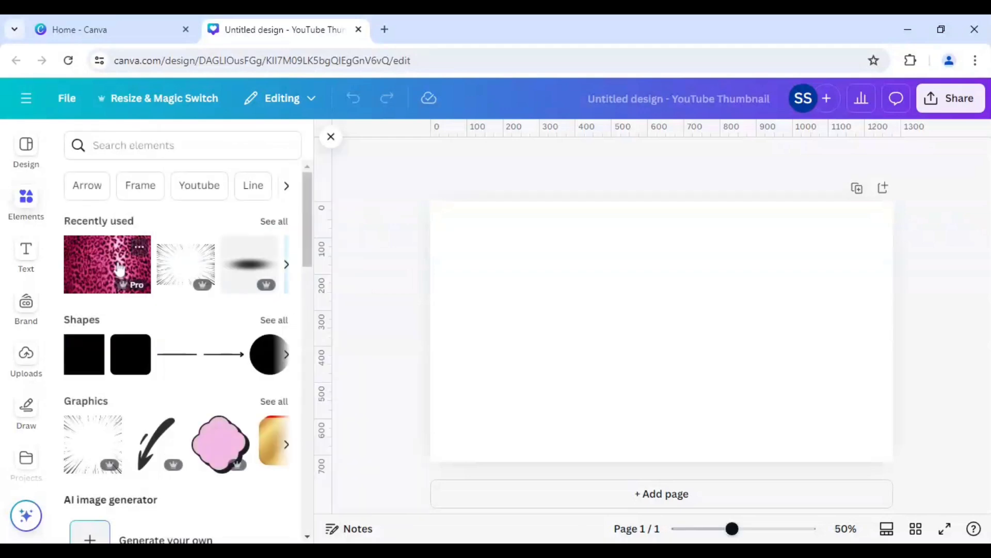
{"action": "left_click", "coordinate": [119, 267]}
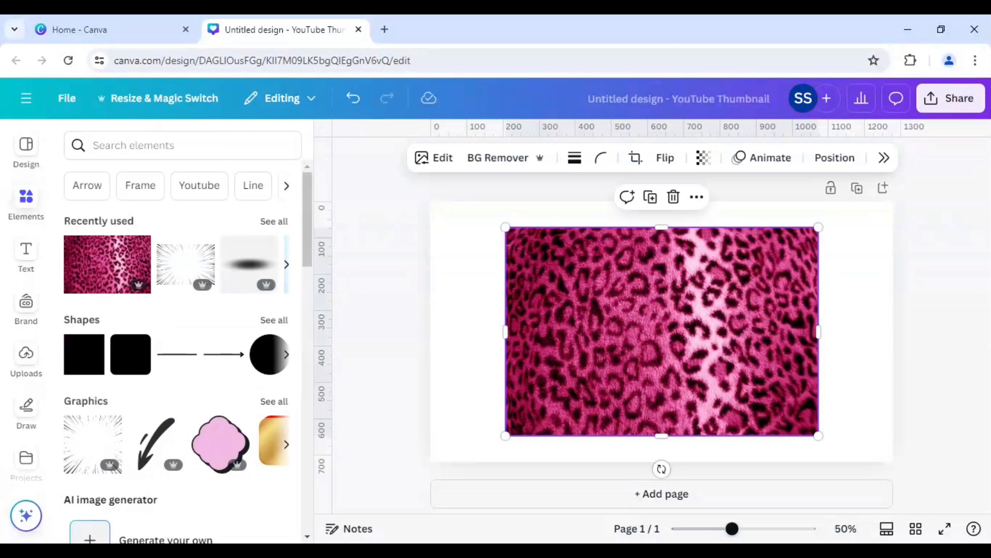
Step: Find and open the FontFrame app, and use the selected leopard-print image as its text fill
{"action": "scroll", "coordinate": [26, 408], "scroll_direction": "down", "scroll_amount": 1}
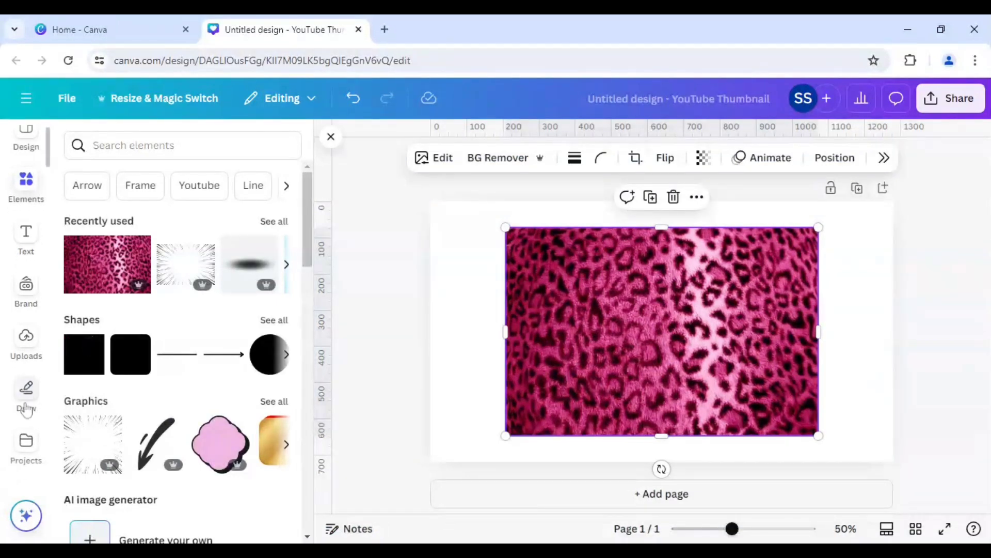
{"action": "scroll", "coordinate": [26, 408], "scroll_direction": "down", "scroll_amount": 3}
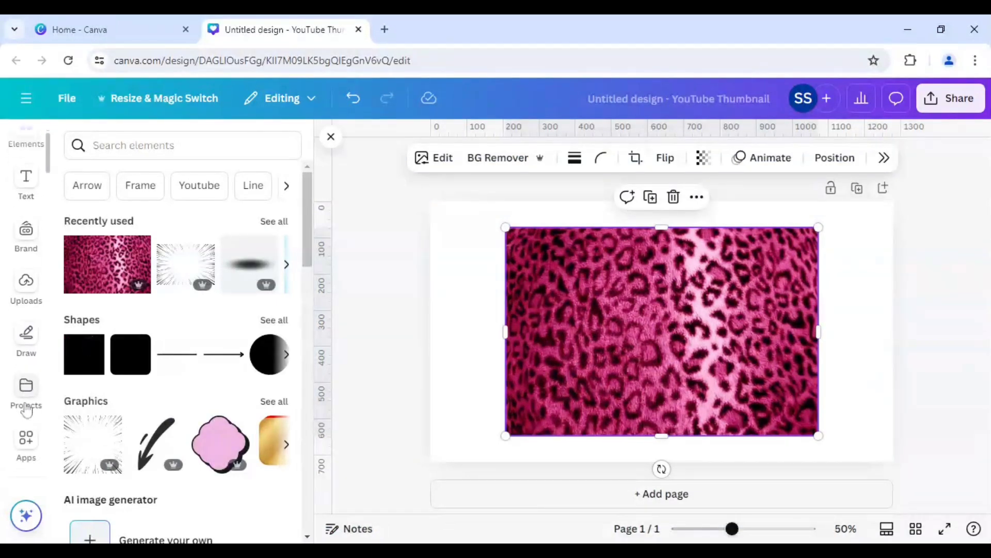
{"action": "left_click", "coordinate": [32, 447]}
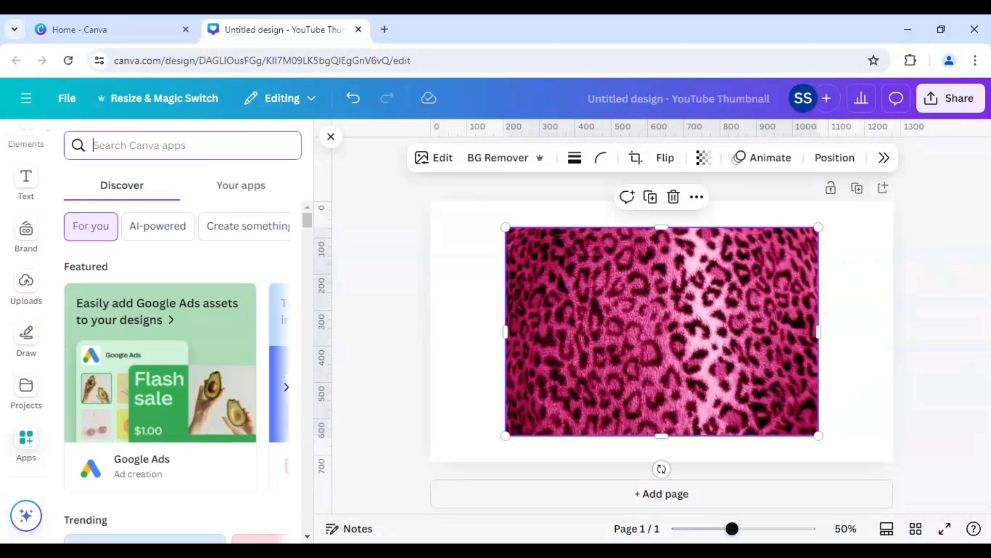
{"action": "type", "text": "font"}
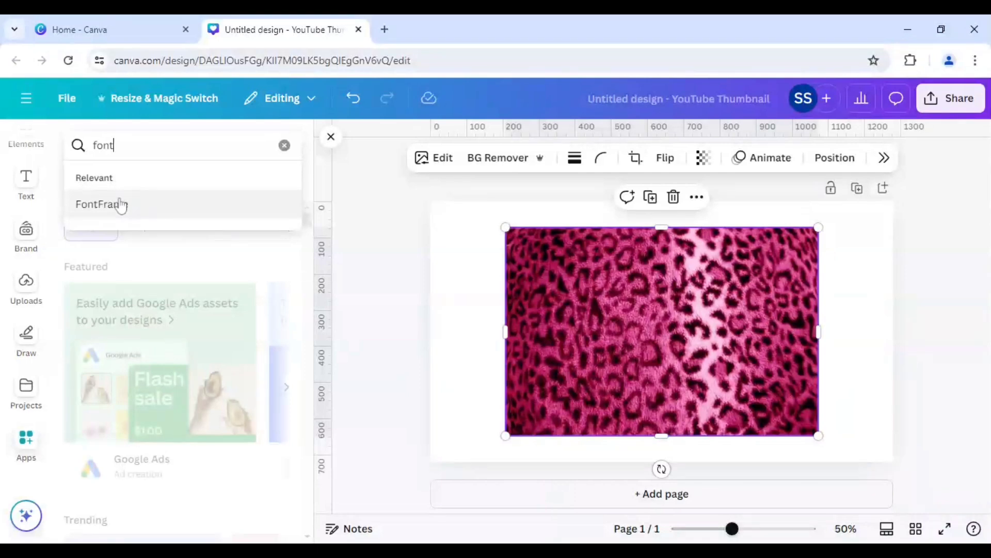
{"action": "left_click", "coordinate": [158, 213]}
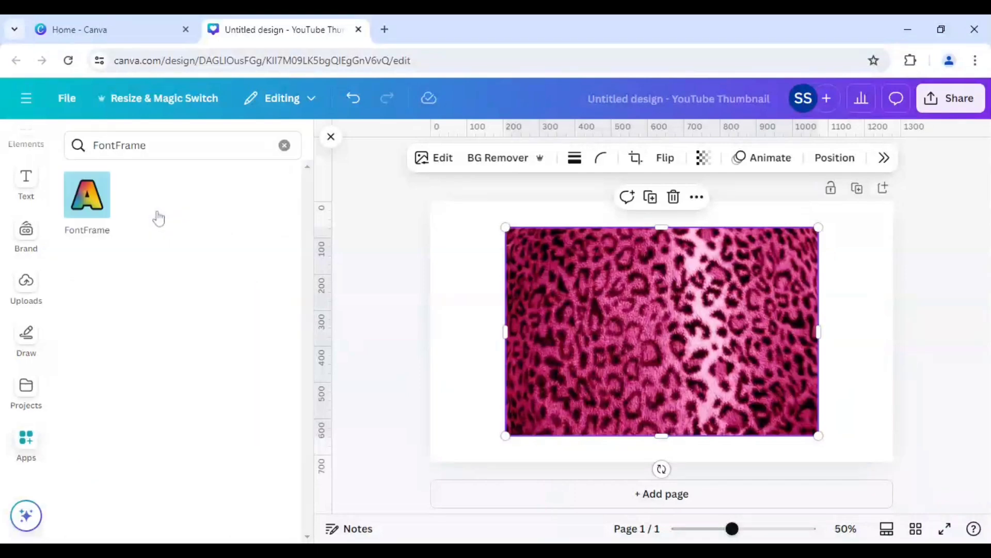
{"action": "left_click", "coordinate": [92, 203]}
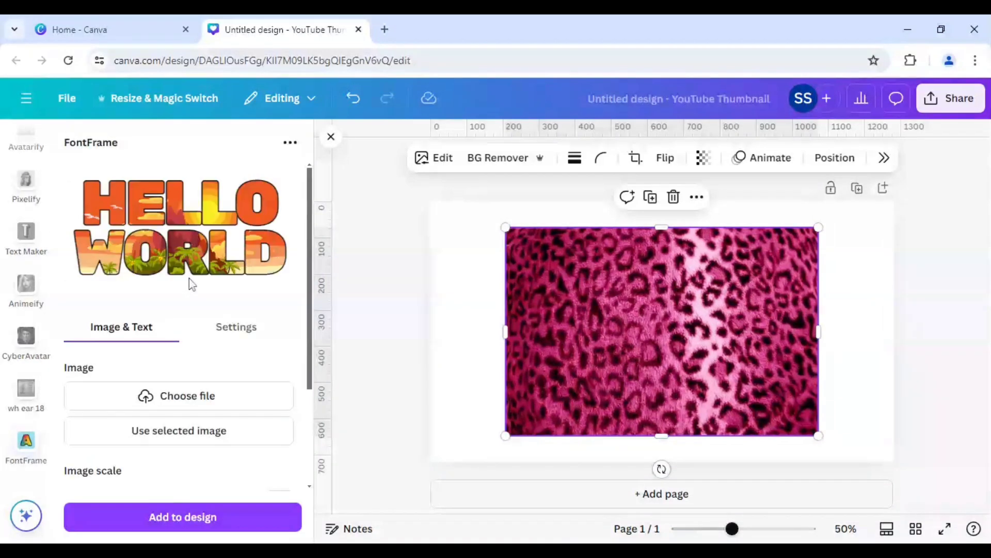
{"action": "left_click", "coordinate": [178, 435]}
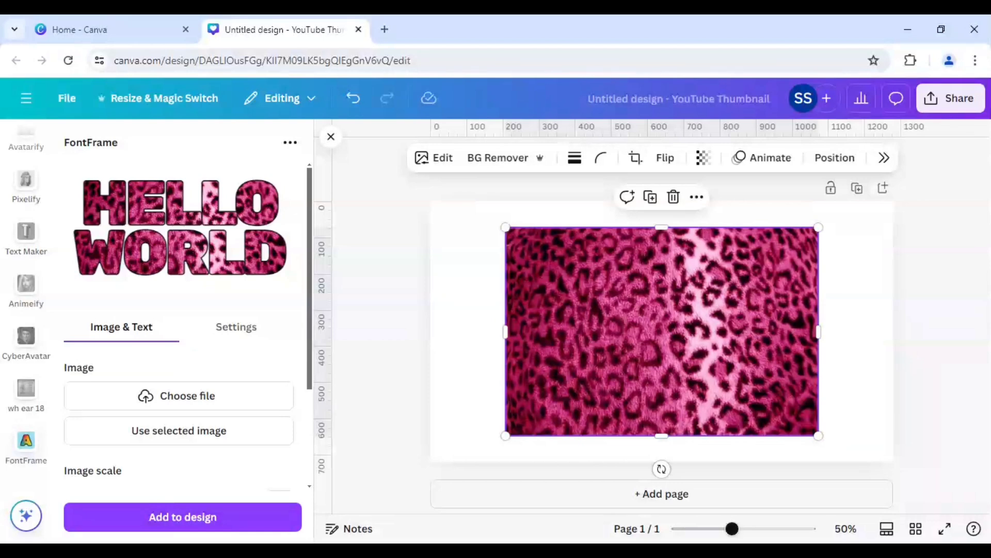
Step: Set the FontFrame text's outline thickness to 0 and its letter spacing to 25
{"action": "left_click", "coordinate": [240, 333]}
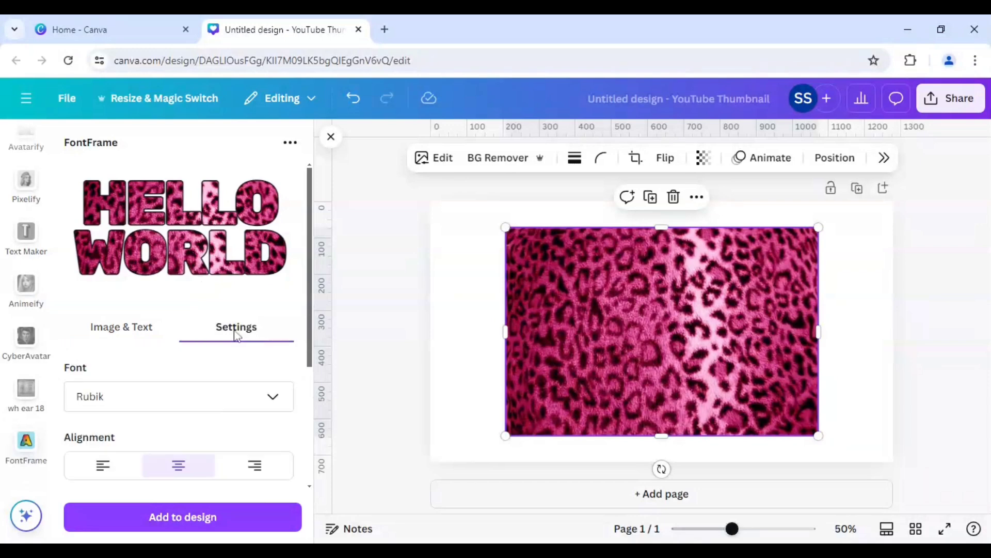
{"action": "scroll", "coordinate": [236, 333], "scroll_direction": "down", "scroll_amount": 2}
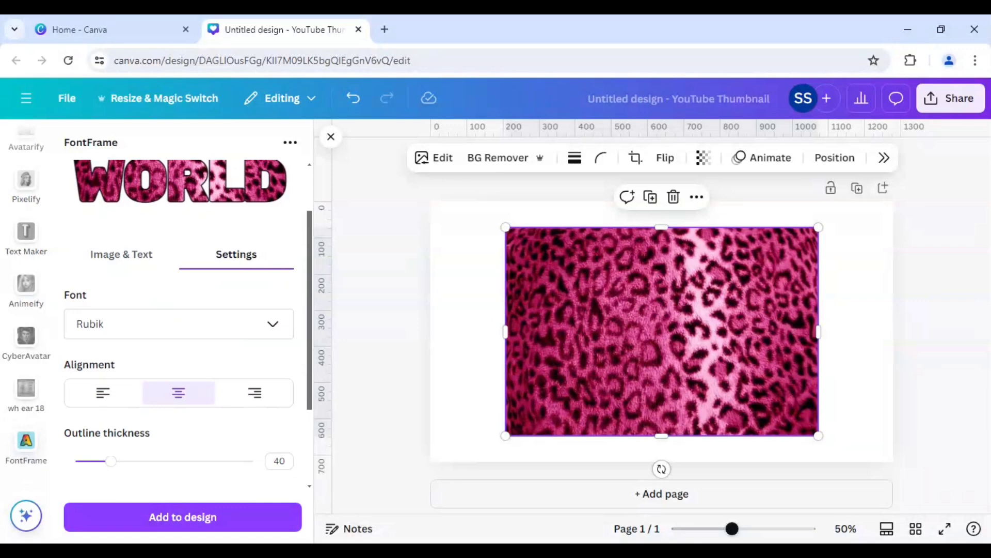
{"action": "scroll", "coordinate": [176, 368], "scroll_direction": "down", "scroll_amount": 1}
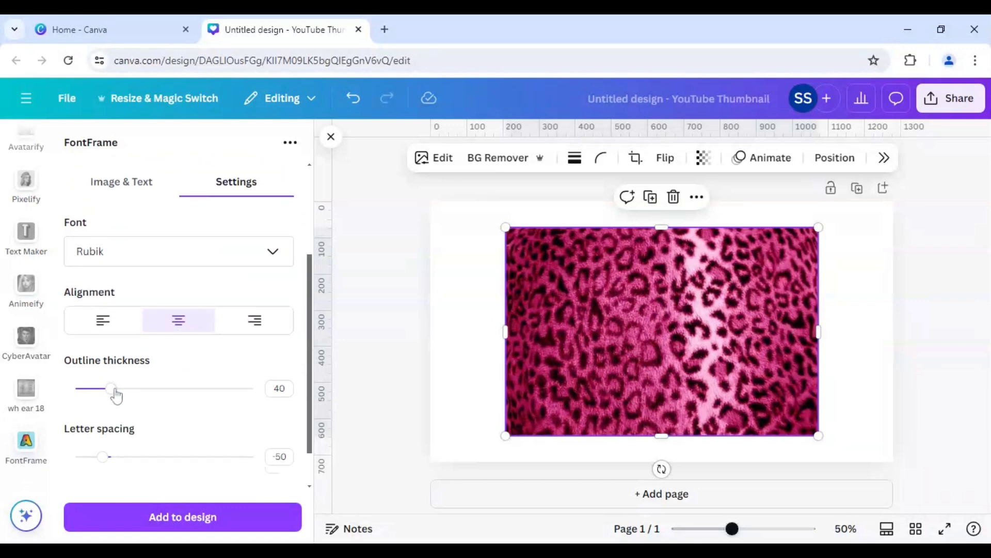
{"action": "left_click_drag", "start_coordinate": [116, 395], "coordinate": [74, 392]}
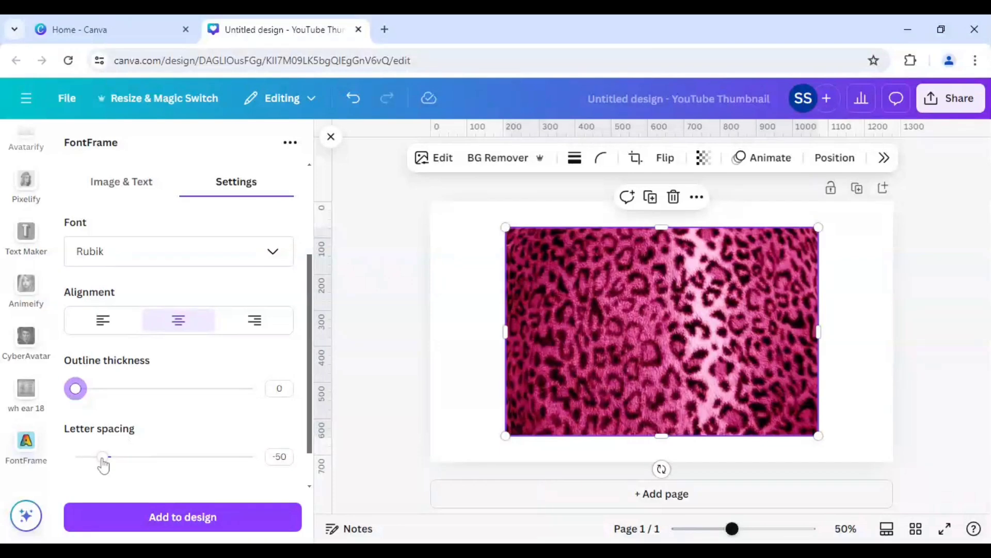
{"action": "left_click_drag", "start_coordinate": [103, 457], "coordinate": [119, 460]}
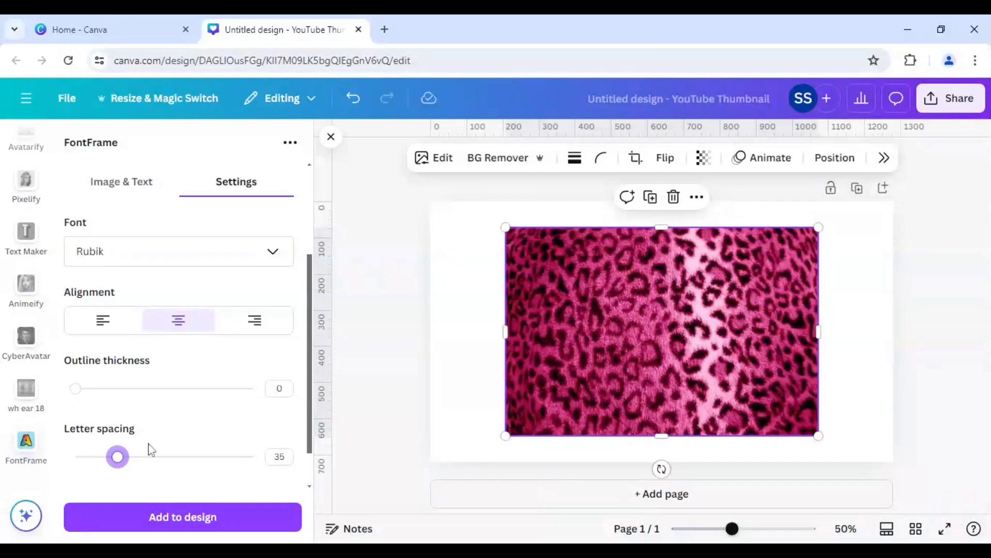
{"action": "scroll", "coordinate": [148, 449], "scroll_direction": "up", "scroll_amount": 2}
{"action": "scroll", "coordinate": [148, 444], "scroll_direction": "down", "scroll_amount": 4}
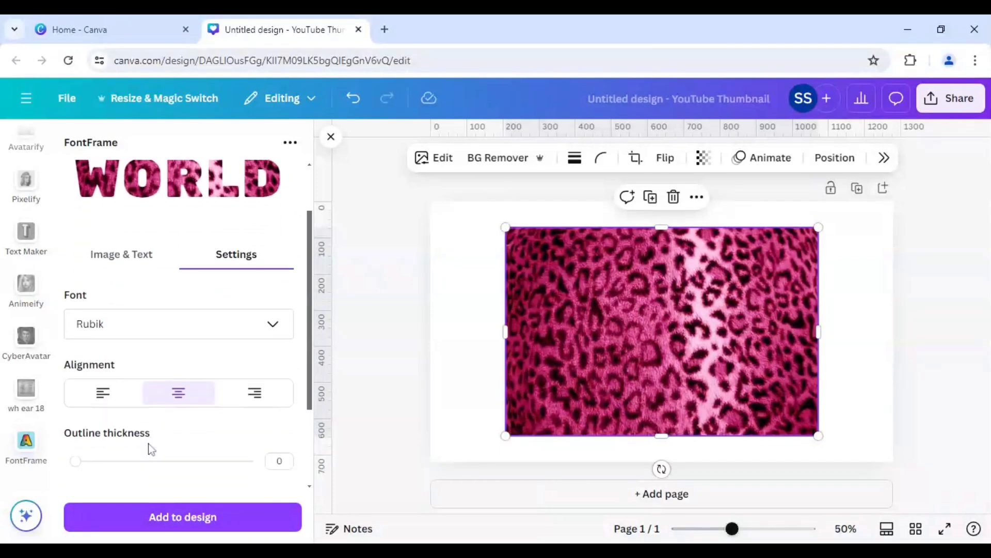
{"action": "left_click_drag", "start_coordinate": [120, 415], "coordinate": [118, 413]}
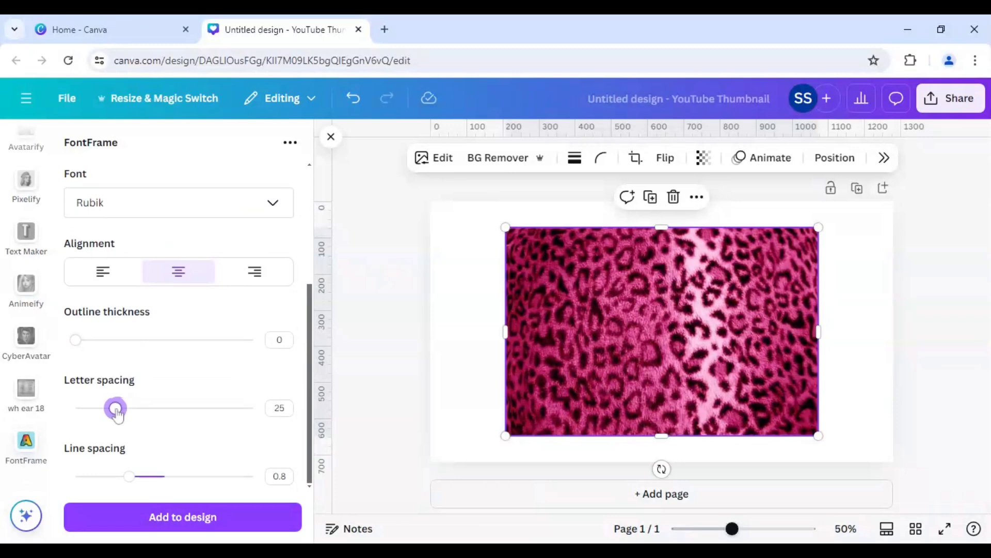
{"action": "scroll", "coordinate": [138, 416], "scroll_direction": "up", "scroll_amount": 3}
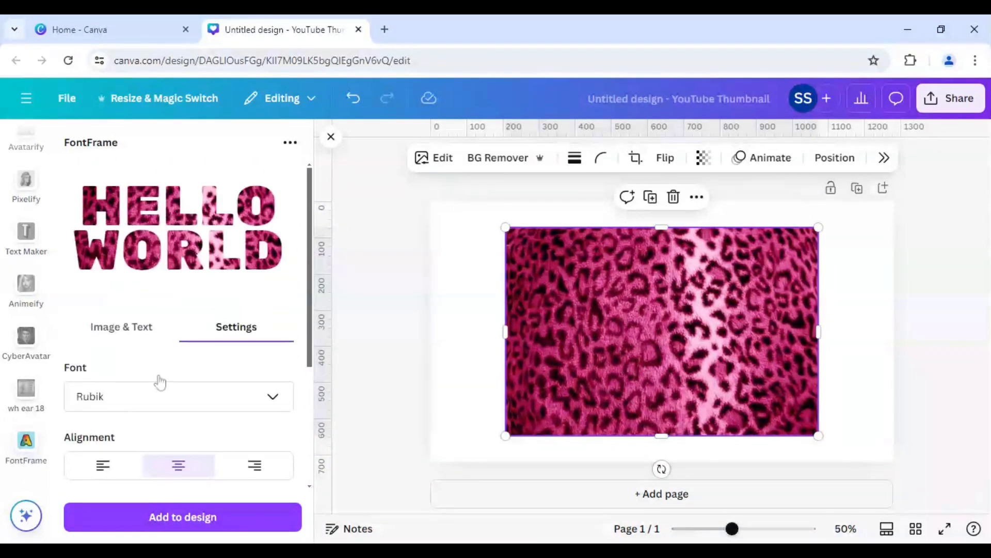
{"action": "scroll", "coordinate": [159, 376], "scroll_direction": "down", "scroll_amount": 4}
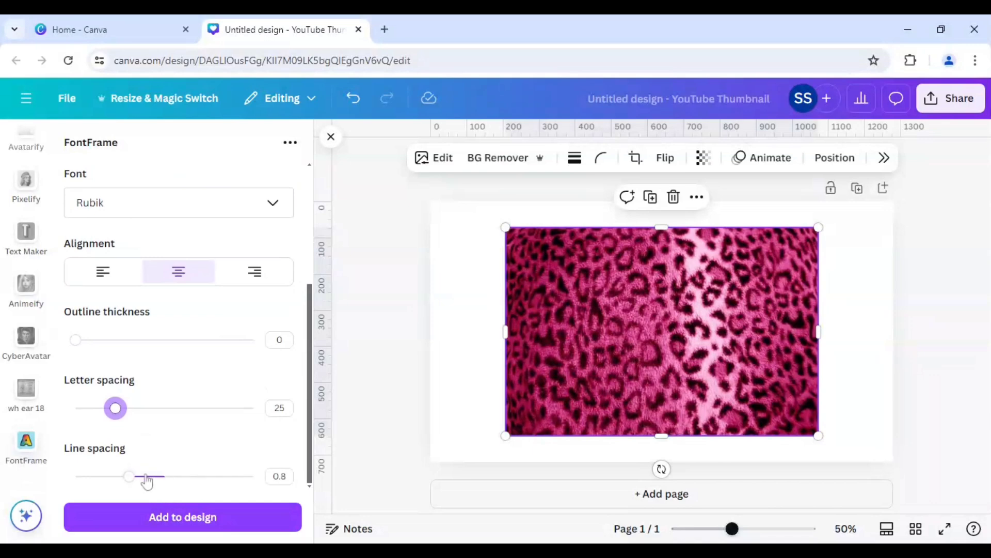
Step: Replace the FontFrame text "HELLO WORLD" with "FUR"
{"action": "scroll", "coordinate": [210, 413], "scroll_direction": "up", "scroll_amount": 4}
{"action": "left_click", "coordinate": [137, 335]}
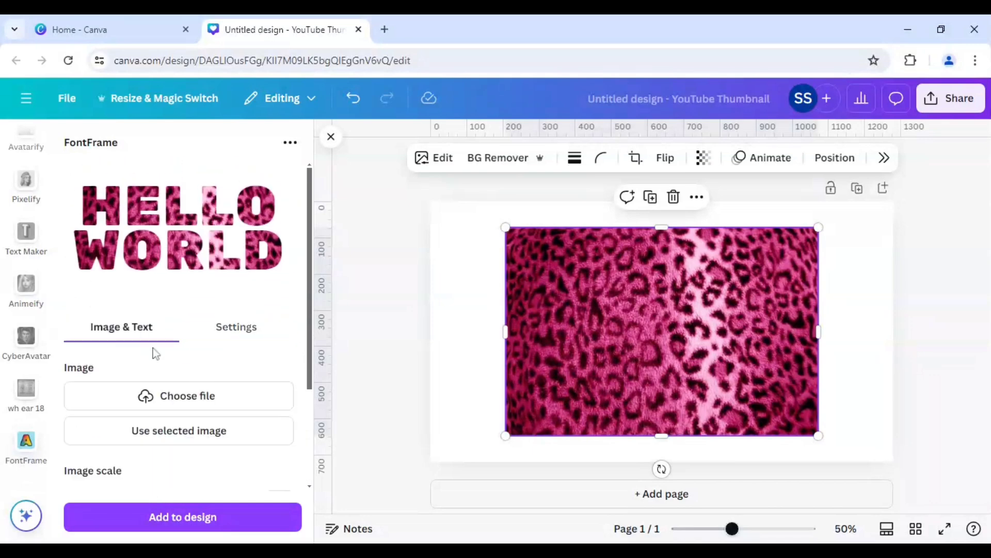
{"action": "scroll", "coordinate": [159, 356], "scroll_direction": "down", "scroll_amount": 3}
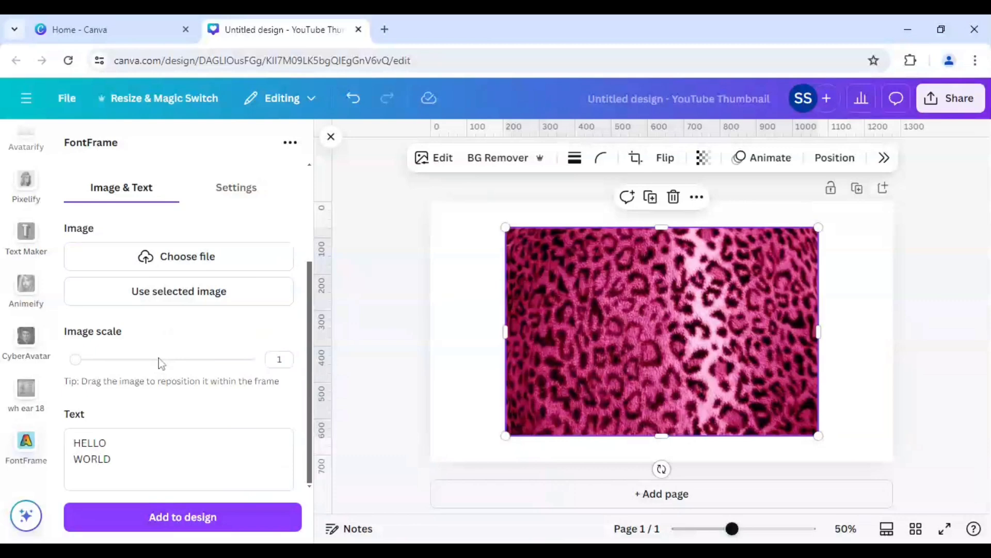
{"action": "left_click_drag", "start_coordinate": [120, 460], "coordinate": [55, 438]}
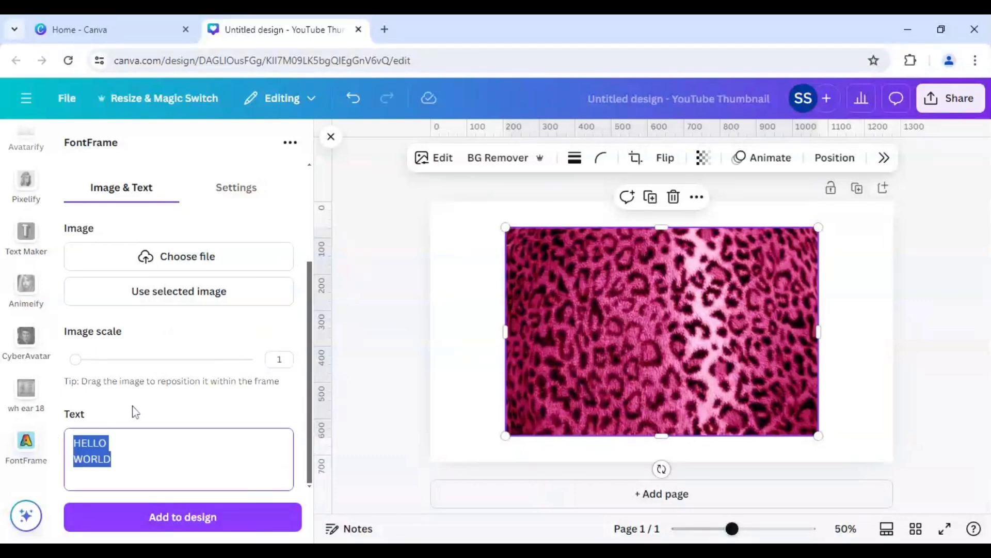
{"action": "type", "text": "FUR"}
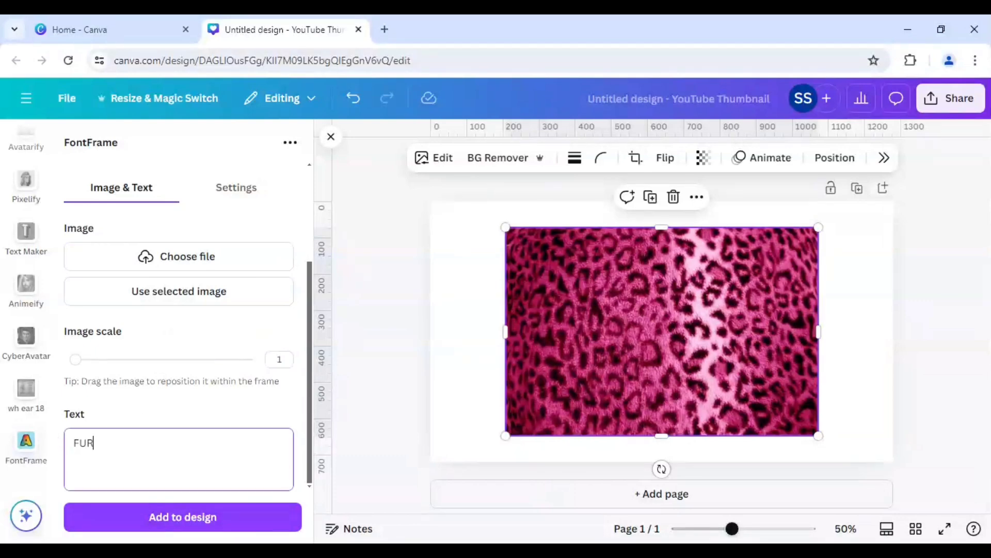
{"action": "left_click", "coordinate": [132, 406]}
{"action": "scroll", "coordinate": [132, 406], "scroll_direction": "up", "scroll_amount": 3}
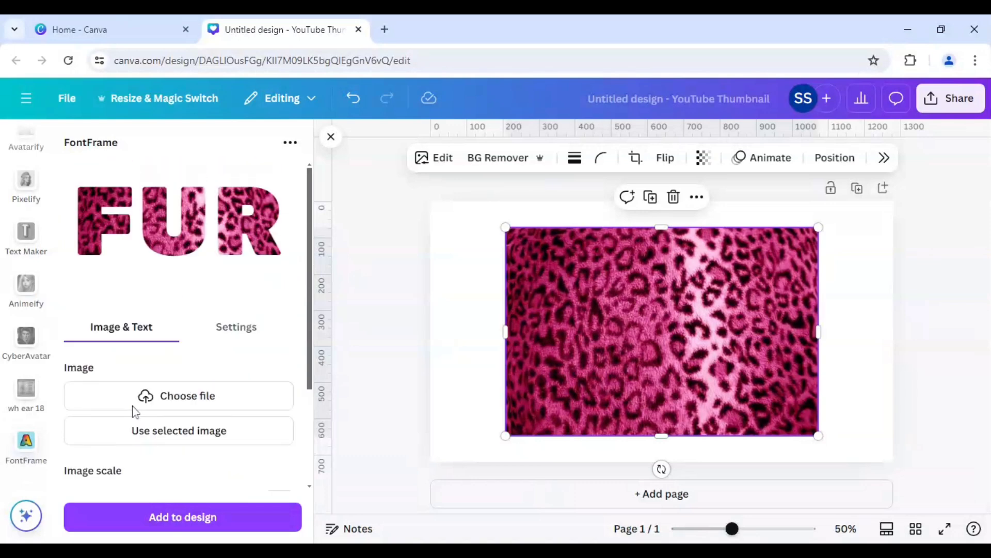
Step: Tighten the letter spacing of the FontFrame text "FUR" to -25, checking the preview after each adjustment
{"action": "scroll", "coordinate": [125, 249], "scroll_direction": "down", "scroll_amount": 2}
{"action": "scroll", "coordinate": [126, 252], "scroll_direction": "up", "scroll_amount": 2}
{"action": "scroll", "coordinate": [183, 321], "scroll_direction": "down", "scroll_amount": 4}
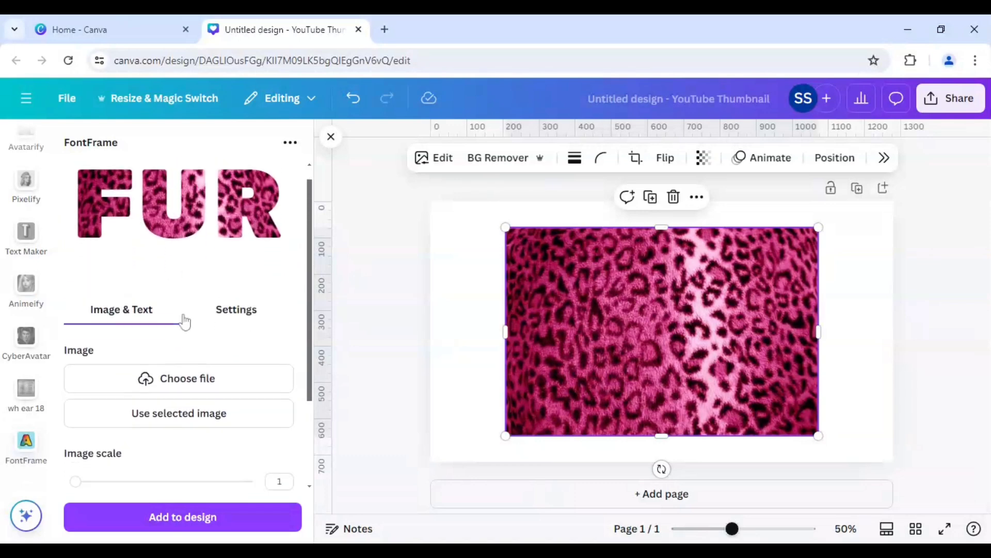
{"action": "scroll", "coordinate": [184, 321], "scroll_direction": "up", "scroll_amount": 2}
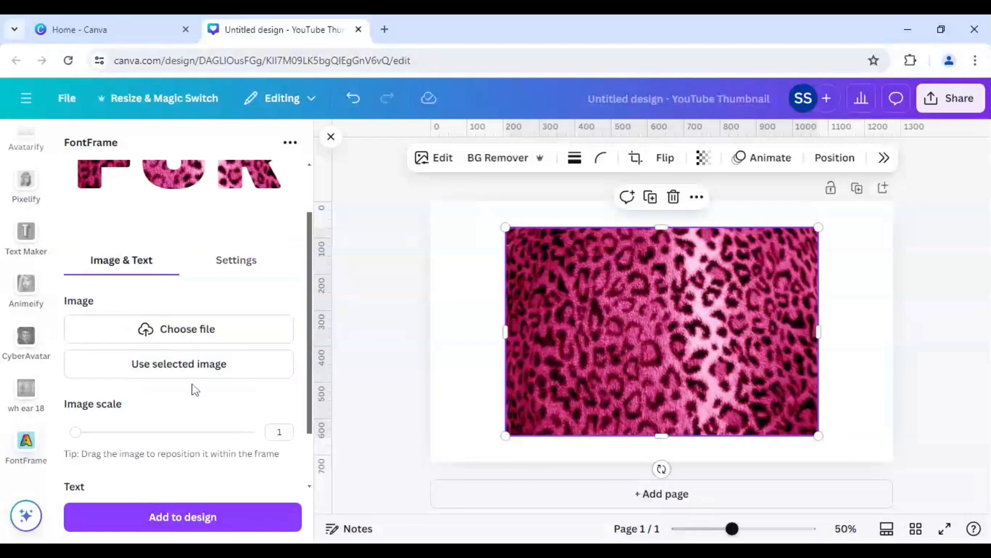
{"action": "left_click", "coordinate": [230, 270]}
{"action": "scroll", "coordinate": [228, 425], "scroll_direction": "down", "scroll_amount": 3}
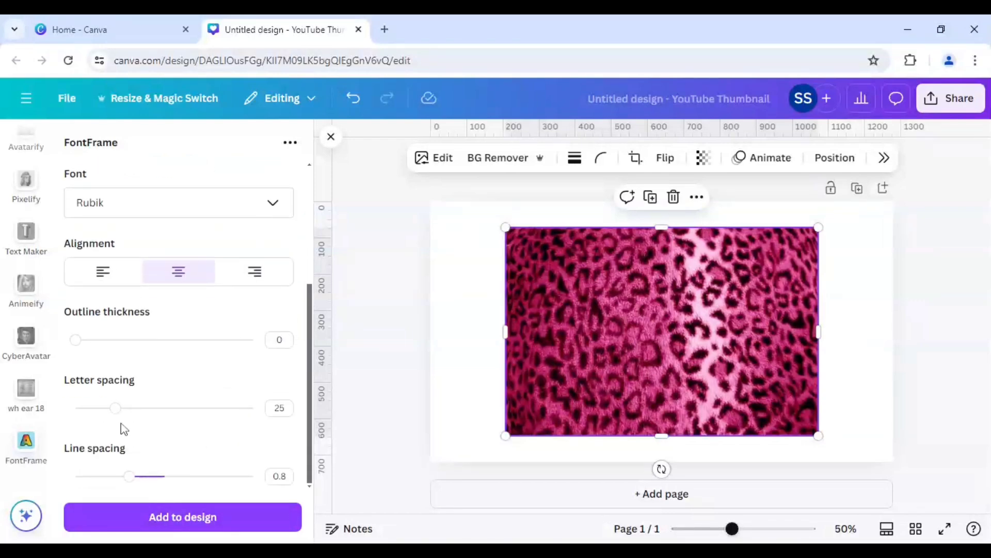
{"action": "left_click_drag", "start_coordinate": [115, 408], "coordinate": [114, 408]}
{"action": "scroll", "coordinate": [150, 407], "scroll_direction": "up", "scroll_amount": 4}
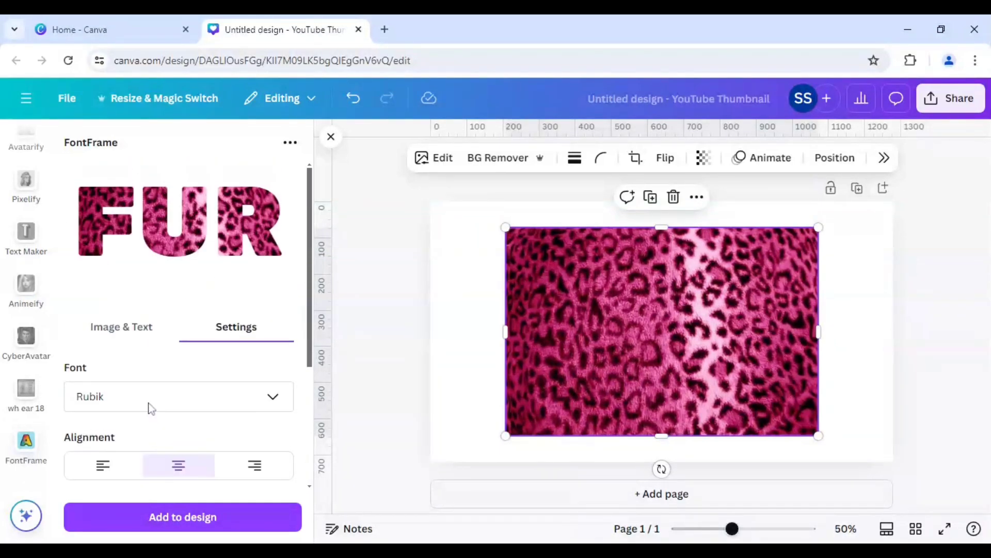
{"action": "scroll", "coordinate": [151, 408], "scroll_direction": "down", "scroll_amount": 4}
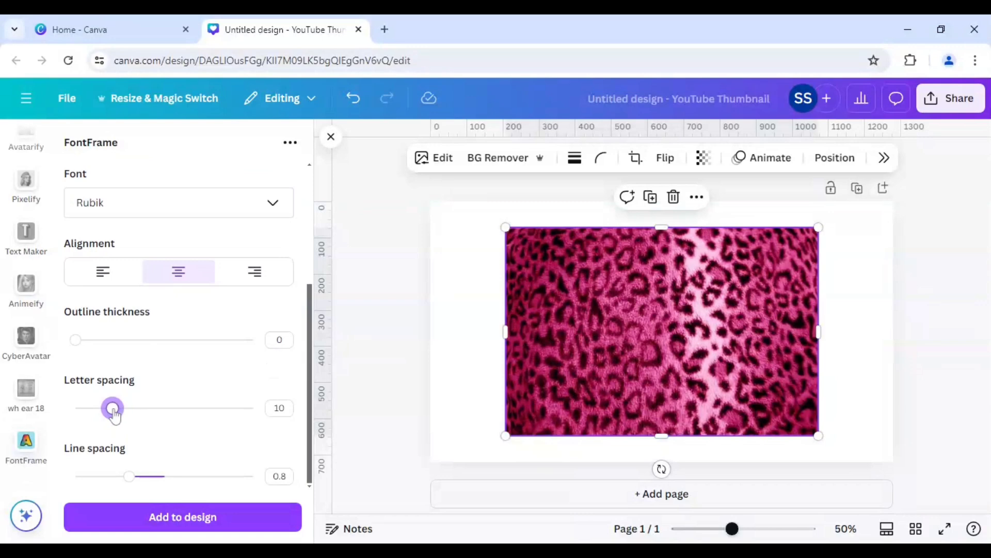
{"action": "left_click_drag", "start_coordinate": [113, 409], "coordinate": [110, 411]}
{"action": "scroll", "coordinate": [157, 412], "scroll_direction": "up", "scroll_amount": 5}
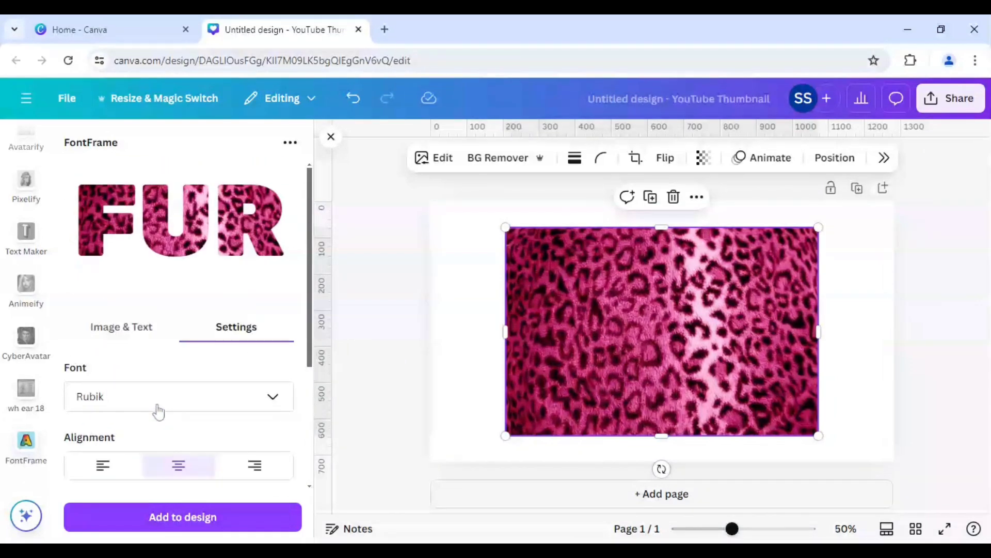
{"action": "scroll", "coordinate": [189, 320], "scroll_direction": "down", "scroll_amount": 3}
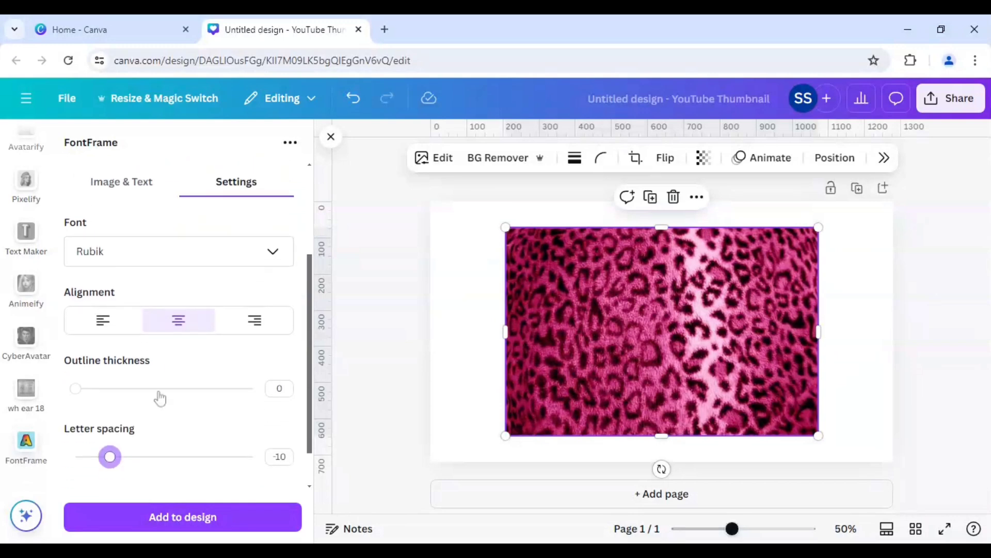
{"action": "left_click_drag", "start_coordinate": [113, 458], "coordinate": [105, 459]}
{"action": "scroll", "coordinate": [155, 444], "scroll_direction": "up", "scroll_amount": 3}
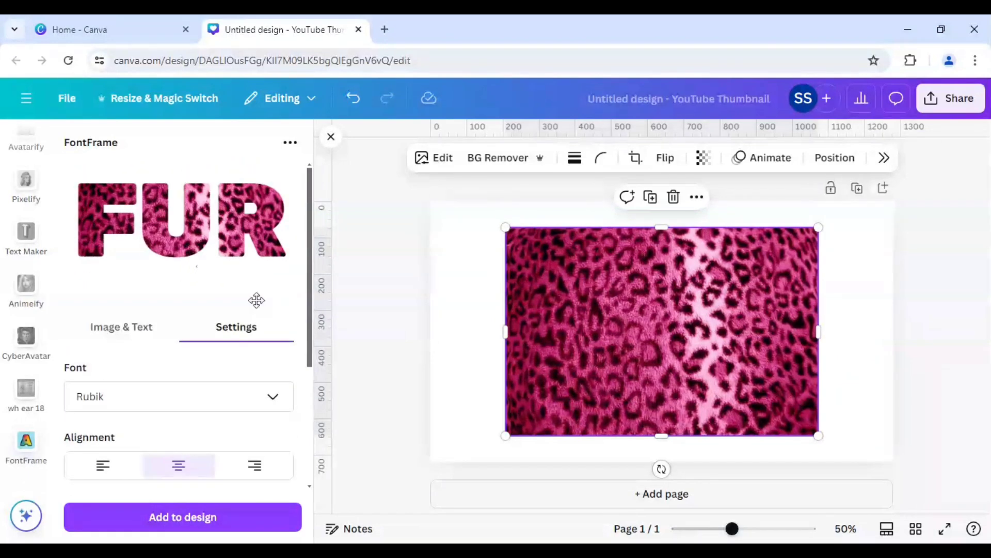
{"action": "scroll", "coordinate": [256, 300], "scroll_direction": "down", "scroll_amount": 5}
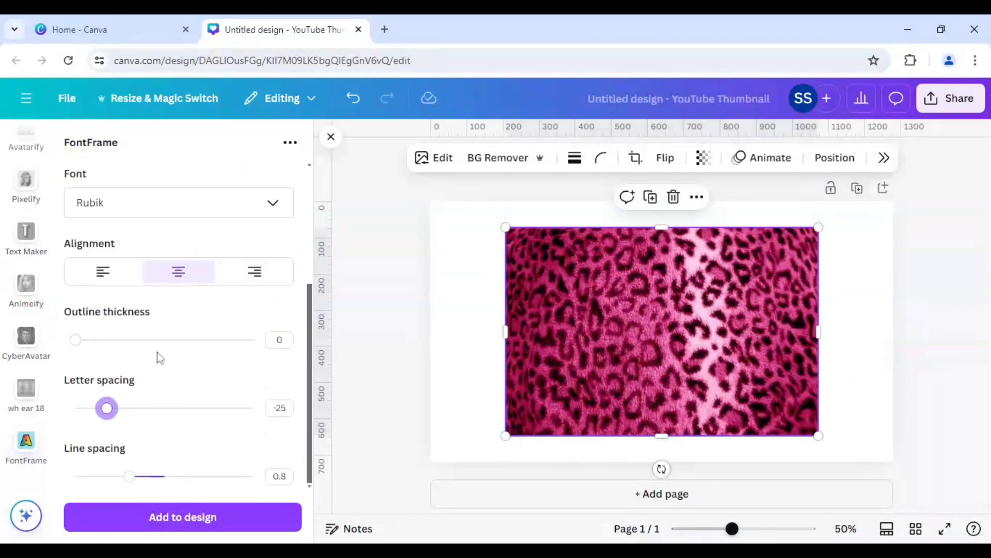
{"action": "scroll", "coordinate": [164, 323], "scroll_direction": "up", "scroll_amount": 5}
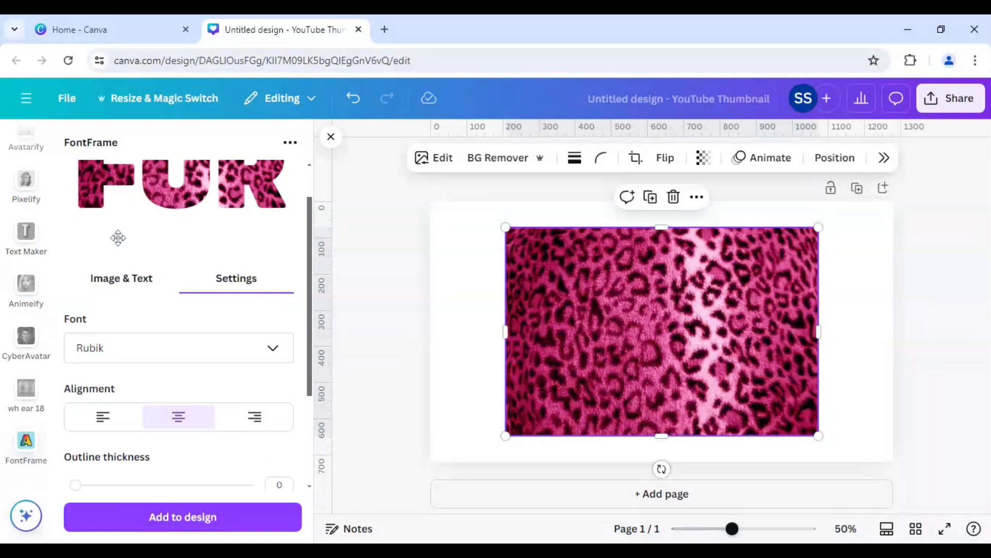
Step: Try an image scale of 2.3 for the fur fill of the text, and return the scale to 1
{"action": "left_click", "coordinate": [129, 281]}
{"action": "scroll", "coordinate": [196, 312], "scroll_direction": "up", "scroll_amount": 1}
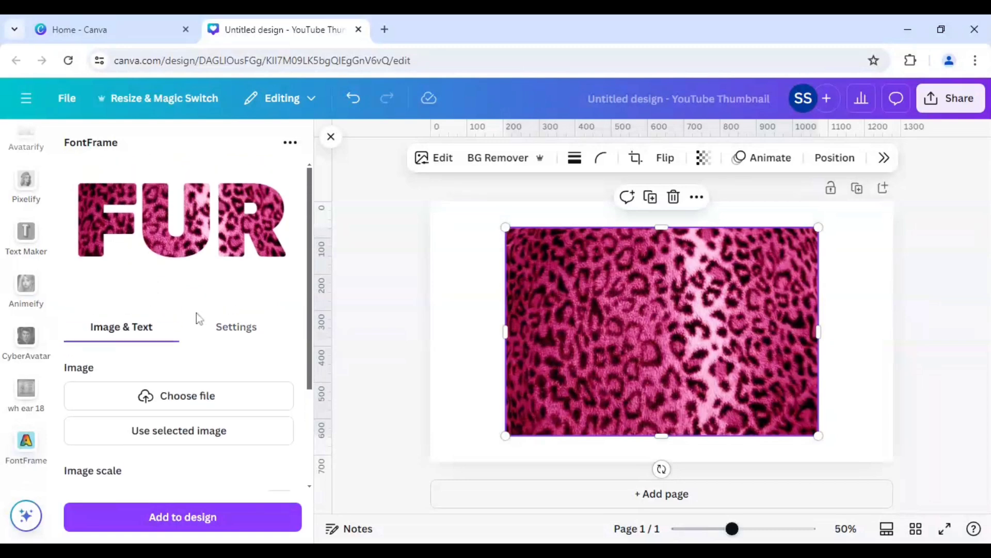
{"action": "scroll", "coordinate": [194, 321], "scroll_direction": "down", "scroll_amount": 3}
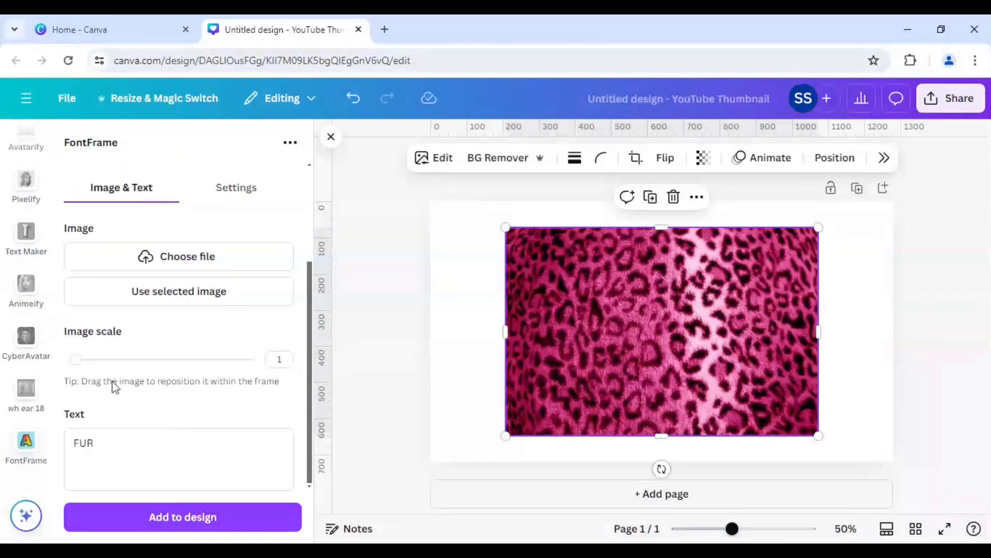
{"action": "scroll", "coordinate": [208, 398], "scroll_direction": "up", "scroll_amount": 2}
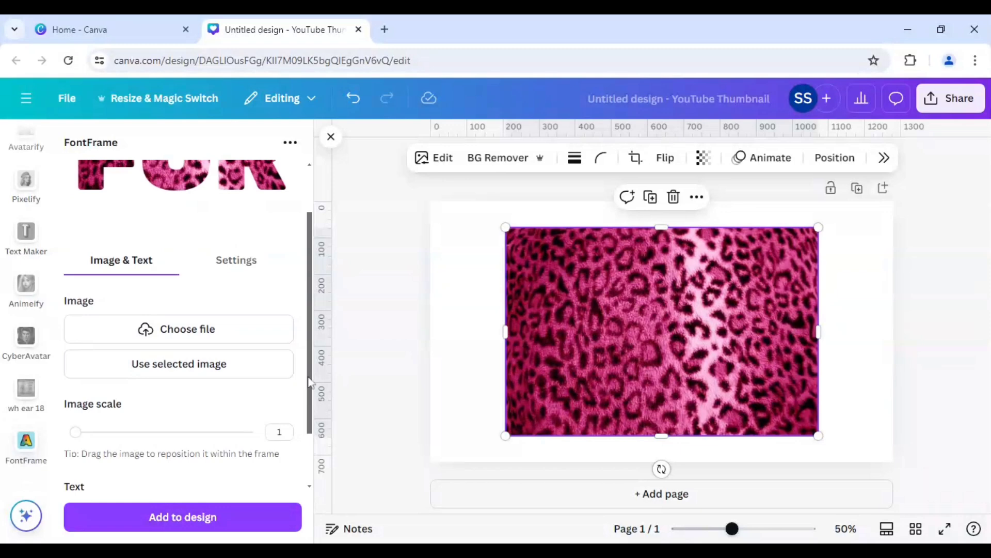
{"action": "scroll", "coordinate": [310, 382], "scroll_direction": "up", "scroll_amount": 1}
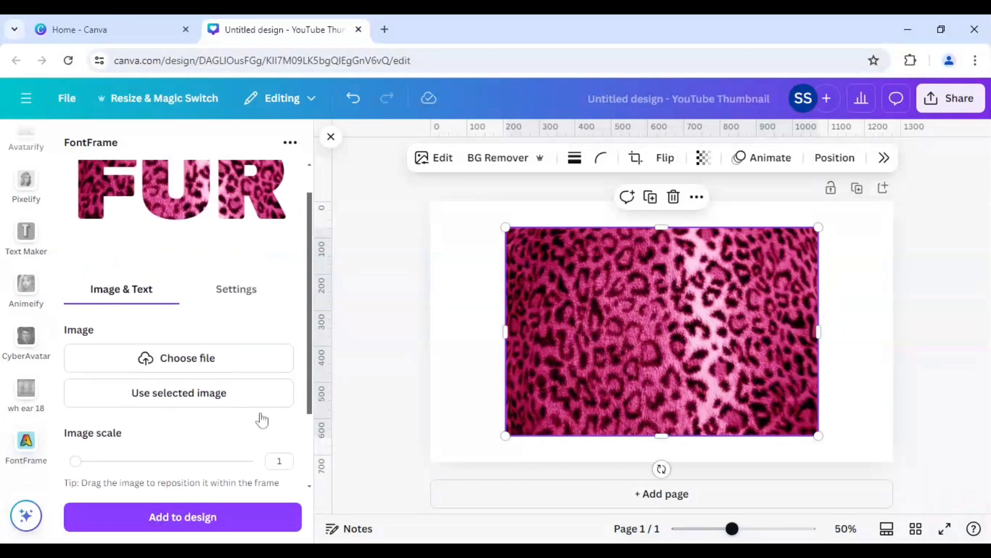
{"action": "left_click_drag", "start_coordinate": [75, 461], "coordinate": [136, 466]}
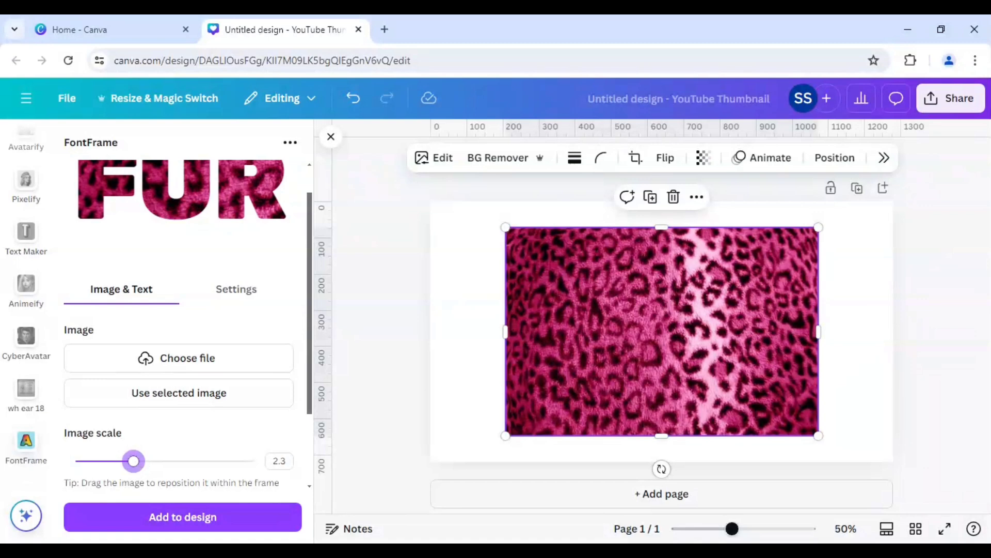
{"action": "left_click_drag", "start_coordinate": [133, 461], "coordinate": [62, 467]}
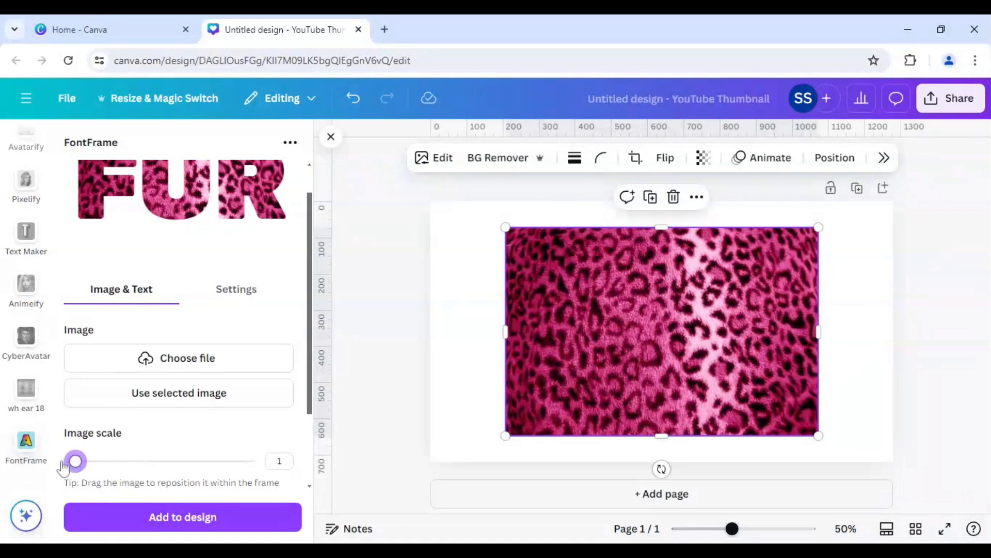
Step: Add the fur-filled "FUR" text to the design and delete the original leopard-print image from the page
{"action": "left_click", "coordinate": [205, 522]}
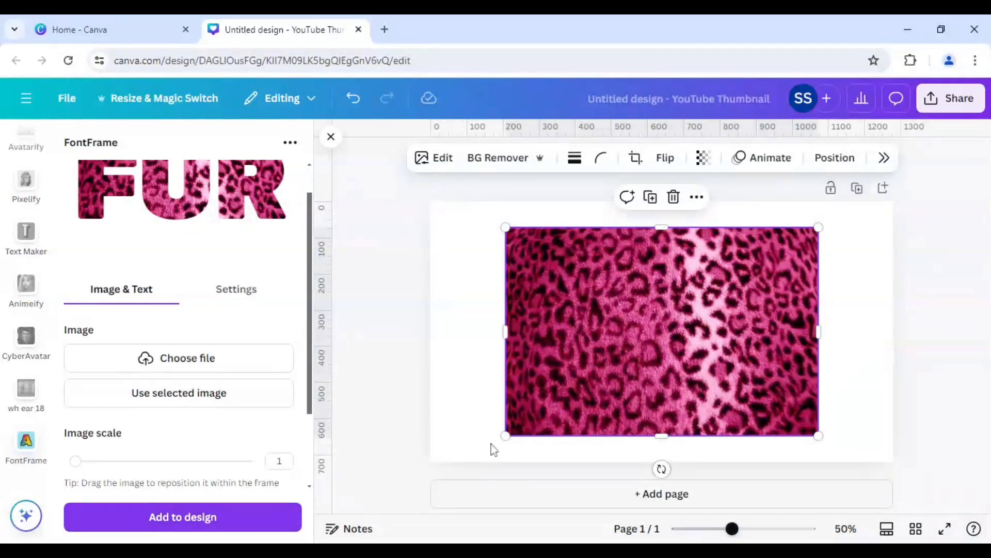
{"action": "left_click", "coordinate": [525, 359]}
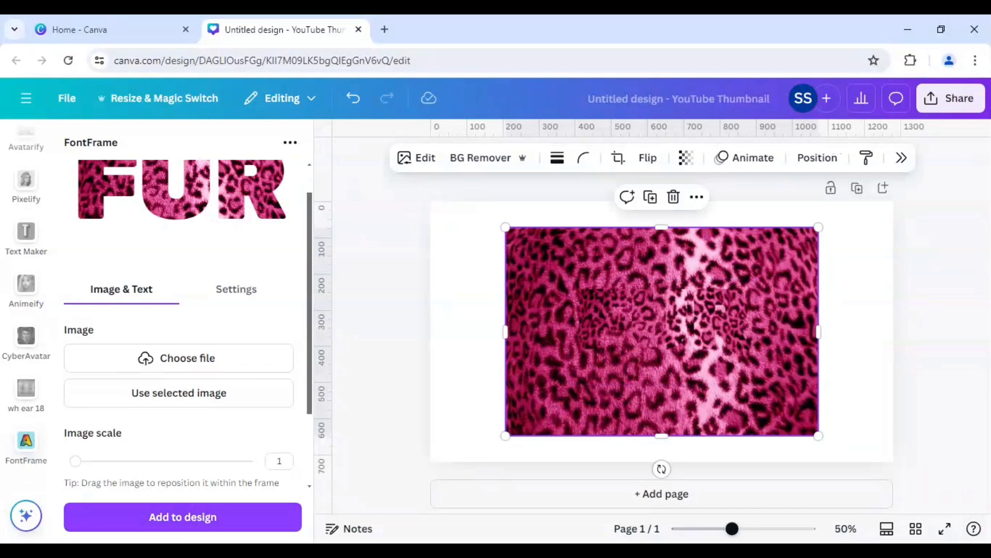
{"action": "key", "text": "Delete"}
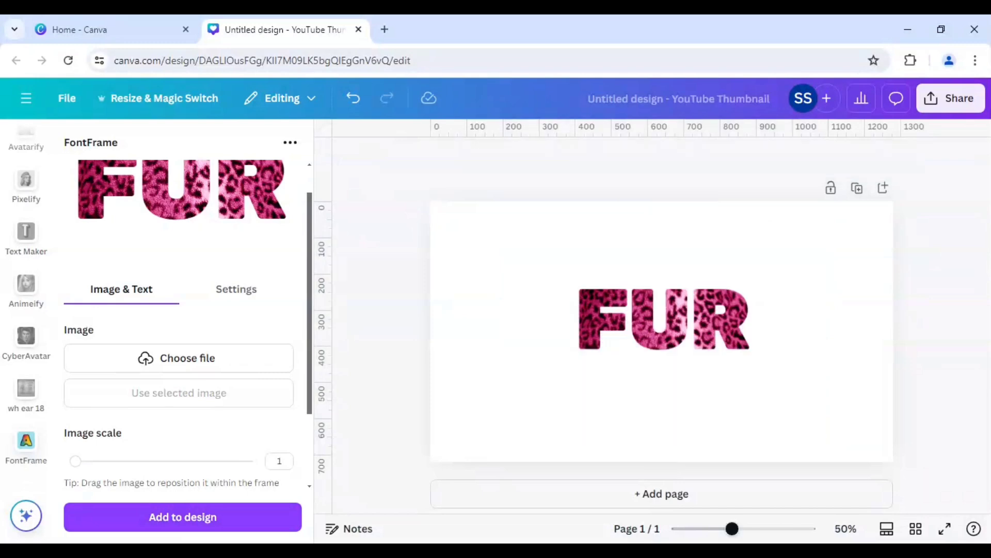
Step: Enlarge the "FUR" text to about 70% of the page width and center it on the page
{"action": "left_click", "coordinate": [612, 337]}
{"action": "left_click_drag", "start_coordinate": [662, 384], "coordinate": [662, 357]}
{"action": "left_click_drag", "start_coordinate": [568, 357], "coordinate": [431, 416]}
{"action": "left_click_drag", "start_coordinate": [666, 356], "coordinate": [707, 352]}
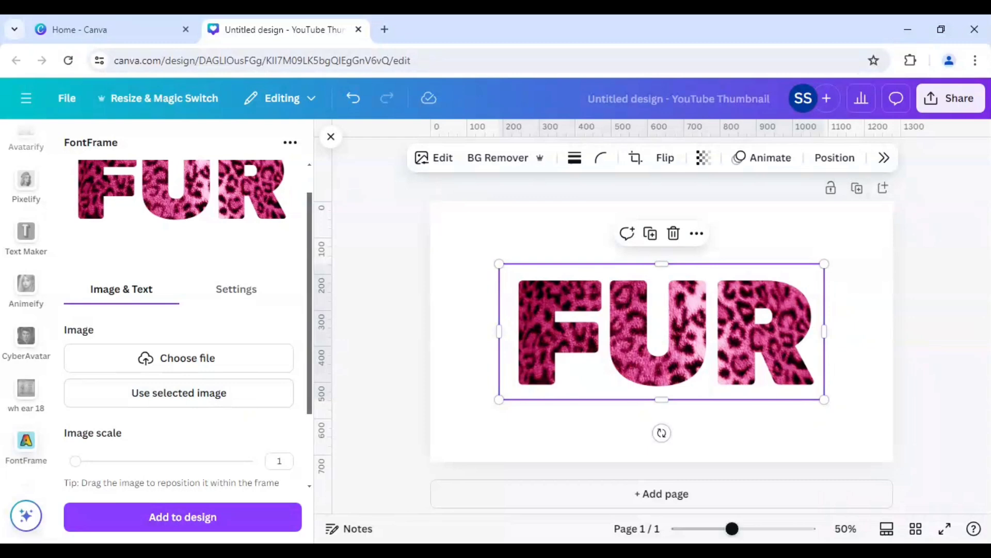
Step: Review the FontFrame settings for font, alignment, outline thickness, letter spacing and line spacing
{"action": "left_click", "coordinate": [232, 295]}
{"action": "scroll", "coordinate": [175, 443], "scroll_direction": "down", "scroll_amount": 3}
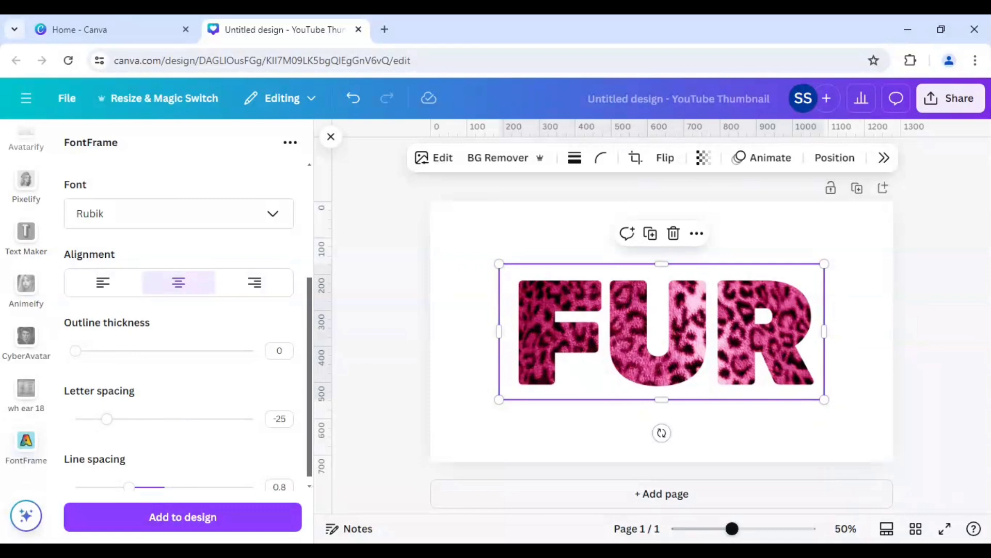
{"action": "scroll", "coordinate": [244, 436], "scroll_direction": "down", "scroll_amount": 1}
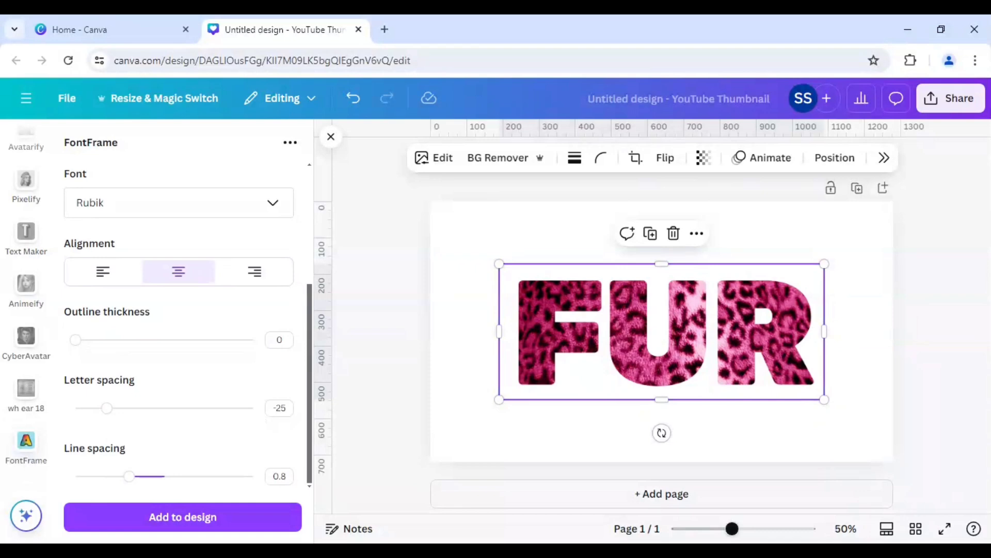
{"action": "scroll", "coordinate": [173, 457], "scroll_direction": "up", "scroll_amount": 4}
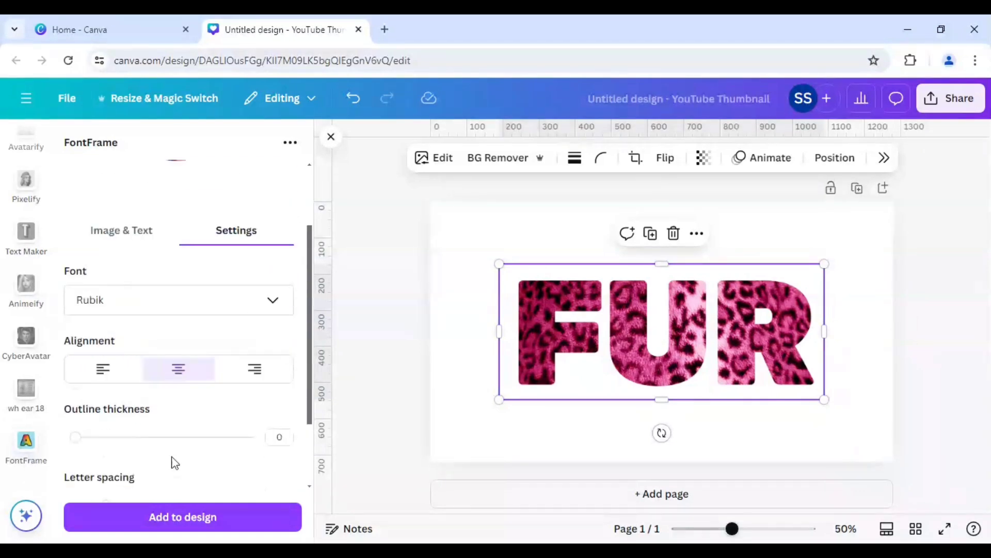